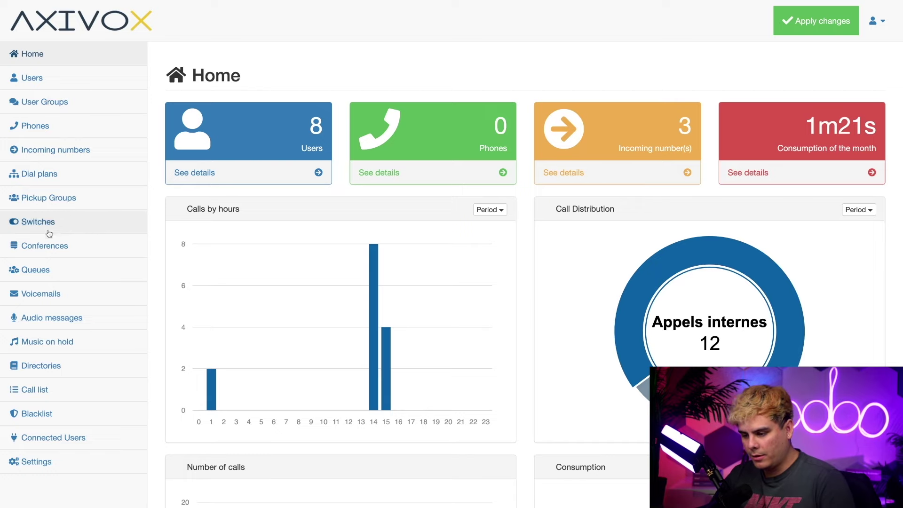
- Add a new conference named Sales with internal extension 505 and an access code
left_click(71, 245)
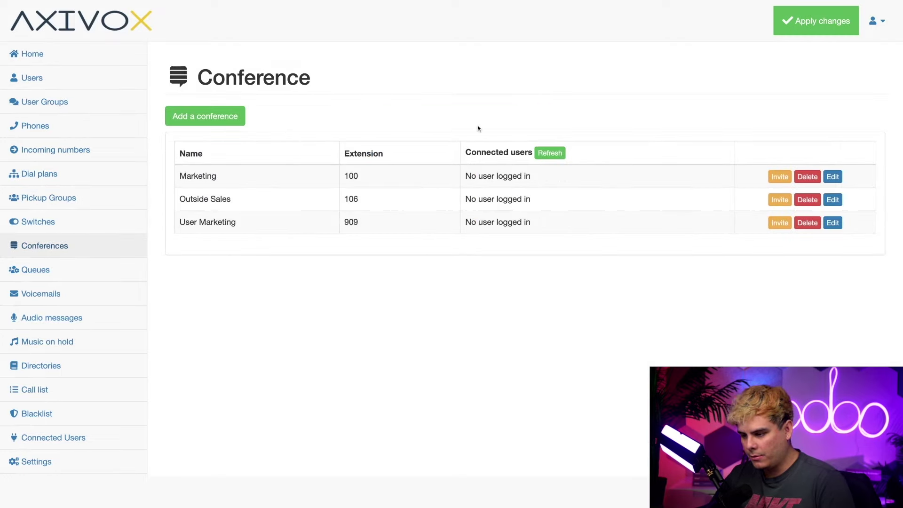
left_click(235, 118)
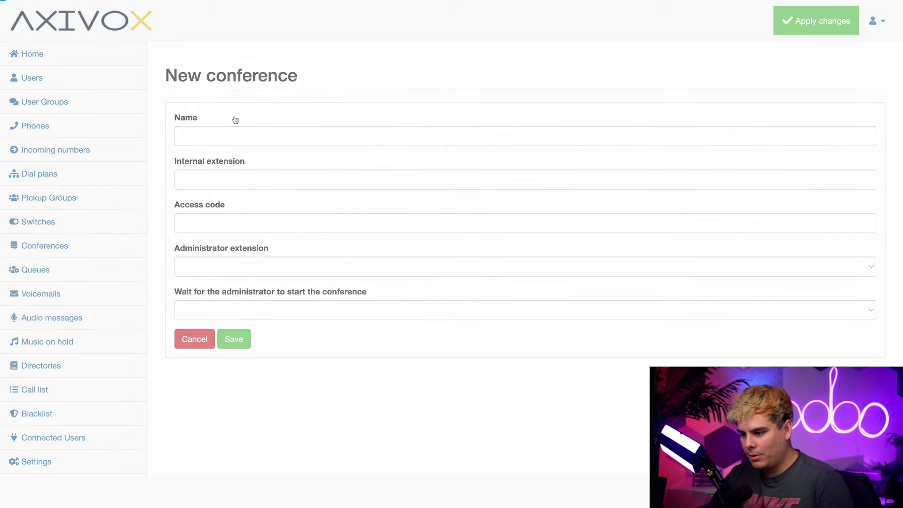
left_click(380, 142)
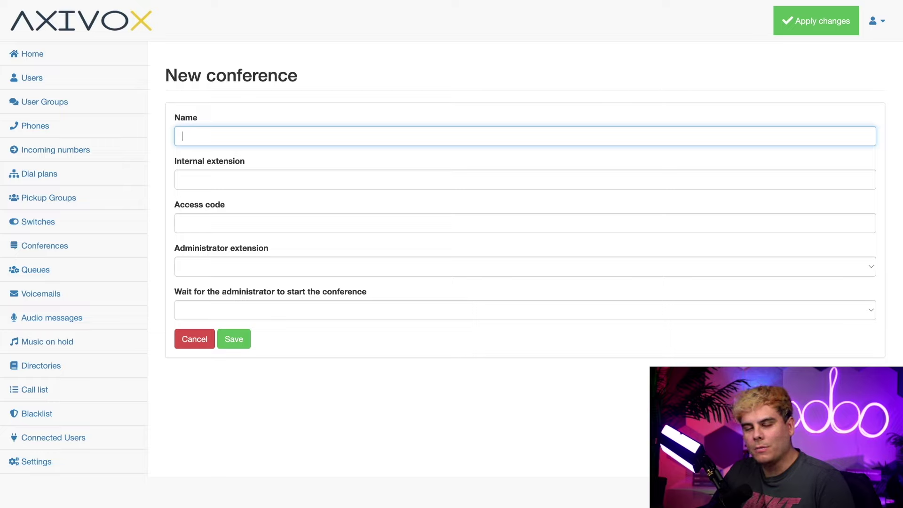
type("Sales")
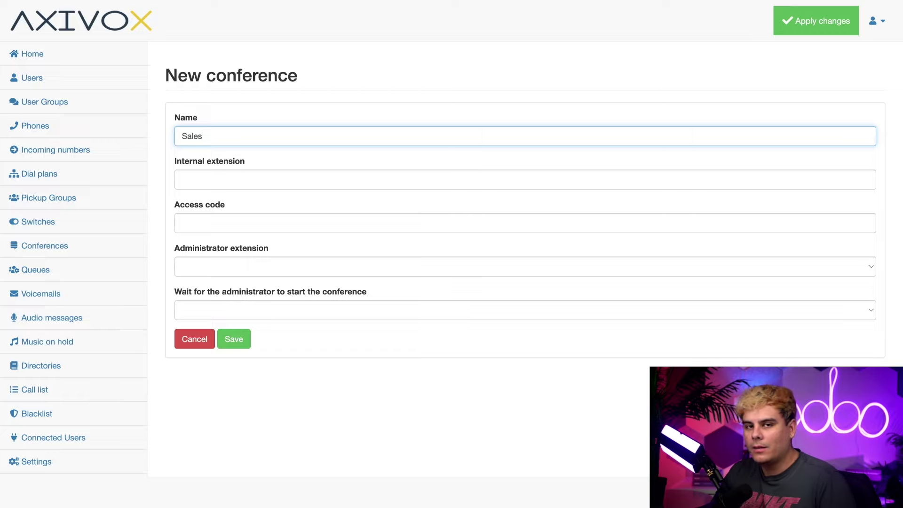
left_click(303, 178)
type("505")
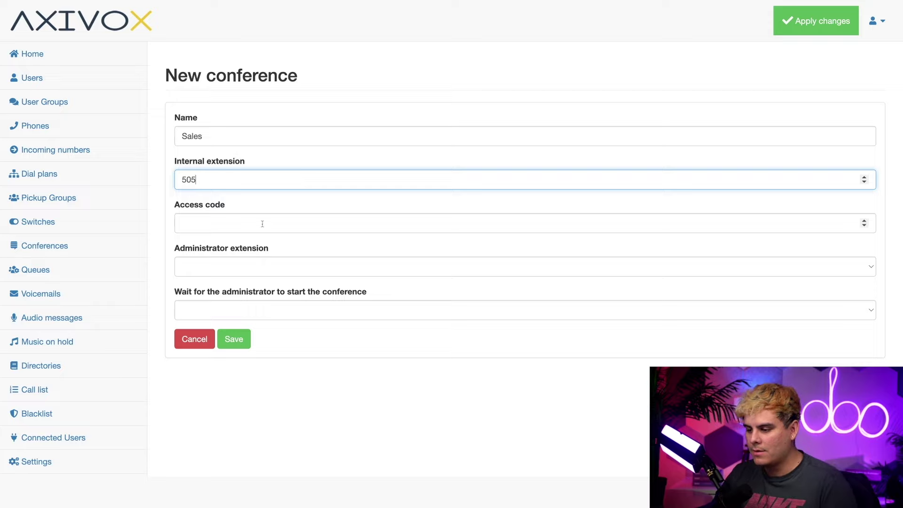
left_click(263, 224)
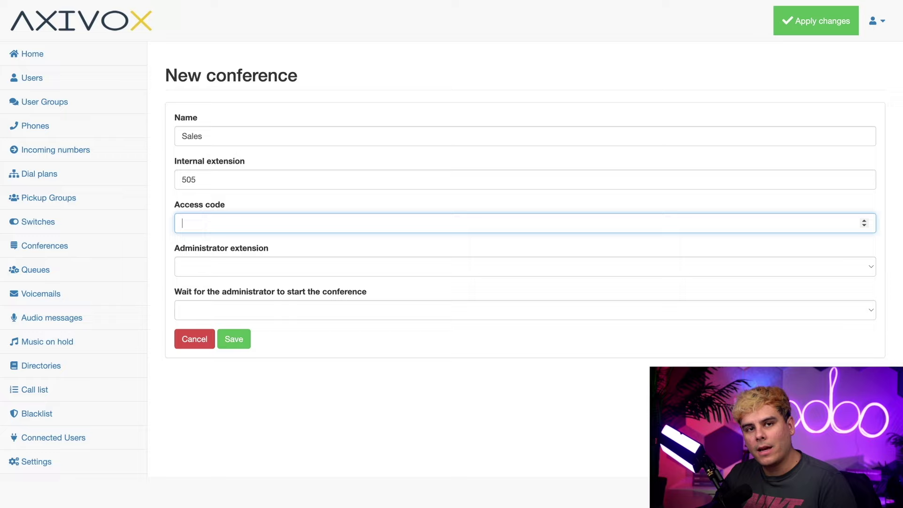
type("12345")
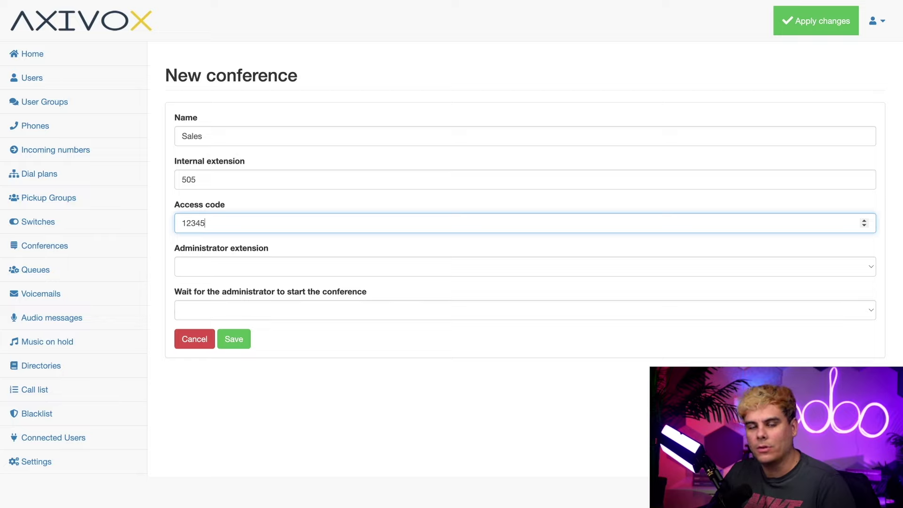
- Choose extension 6544 as administrator and set 'Wait for the administrator' to No
key("Tab")
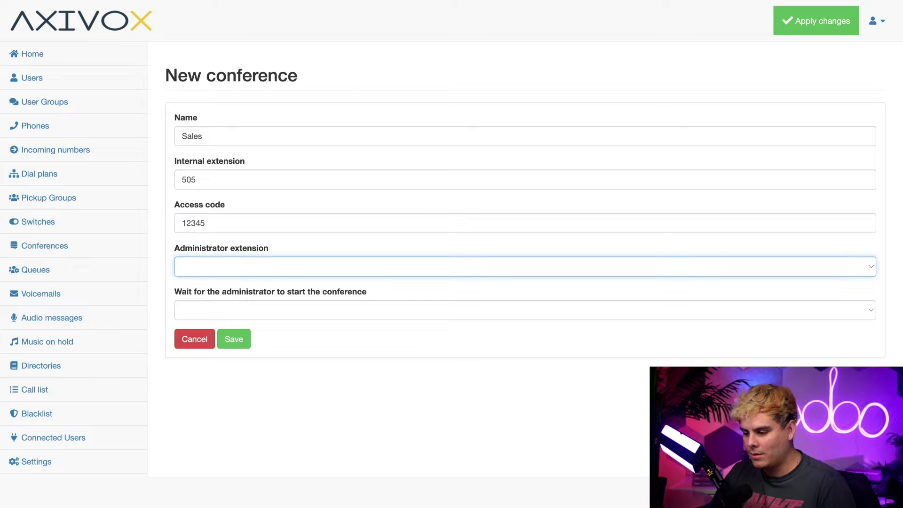
key("Down")
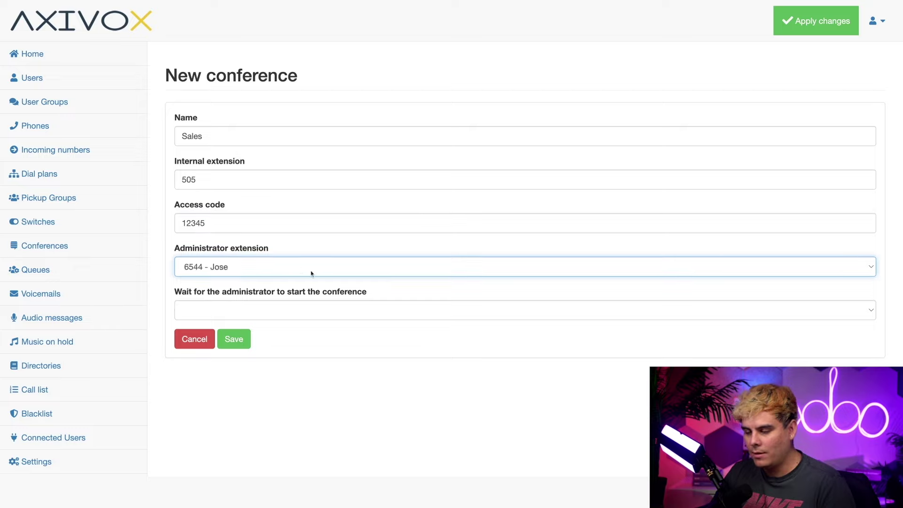
left_click(281, 316)
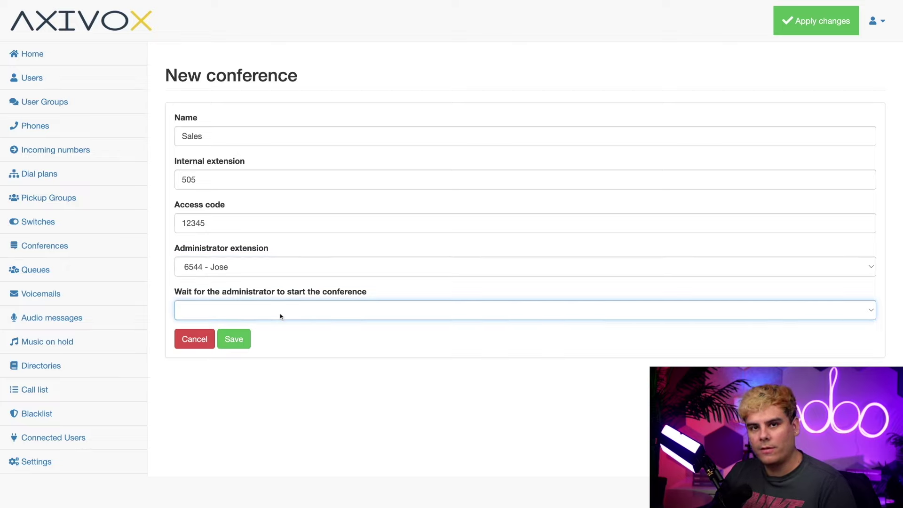
left_click(290, 311)
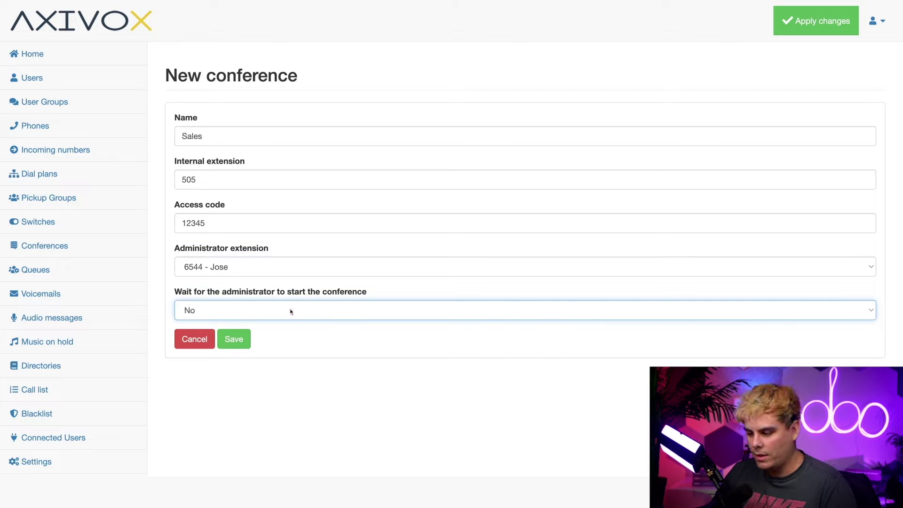
left_click(303, 311)
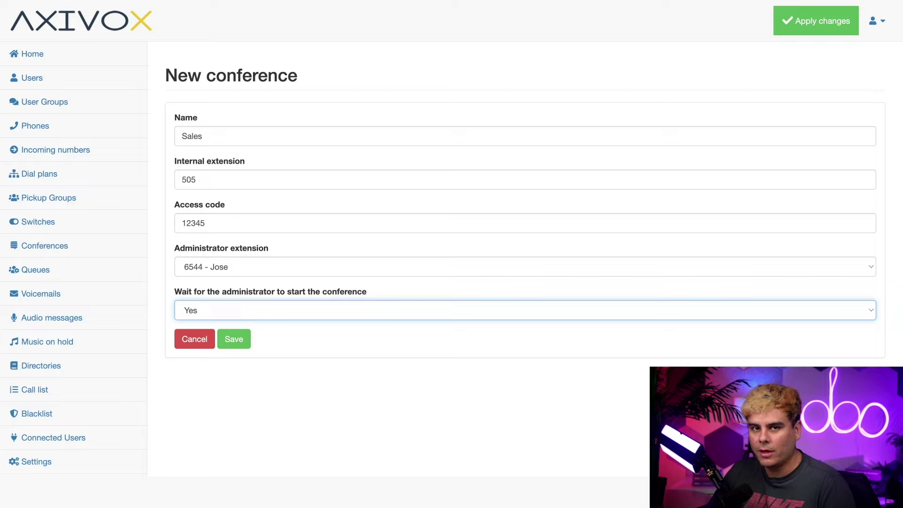
key("Down")
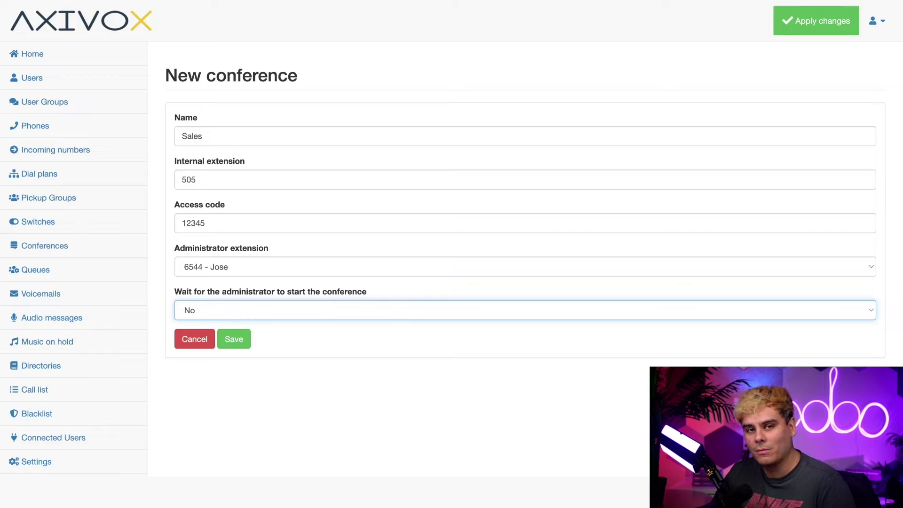
- Save the Sales conference, apply the changes, and go to the Incoming numbers list
left_click(238, 338)
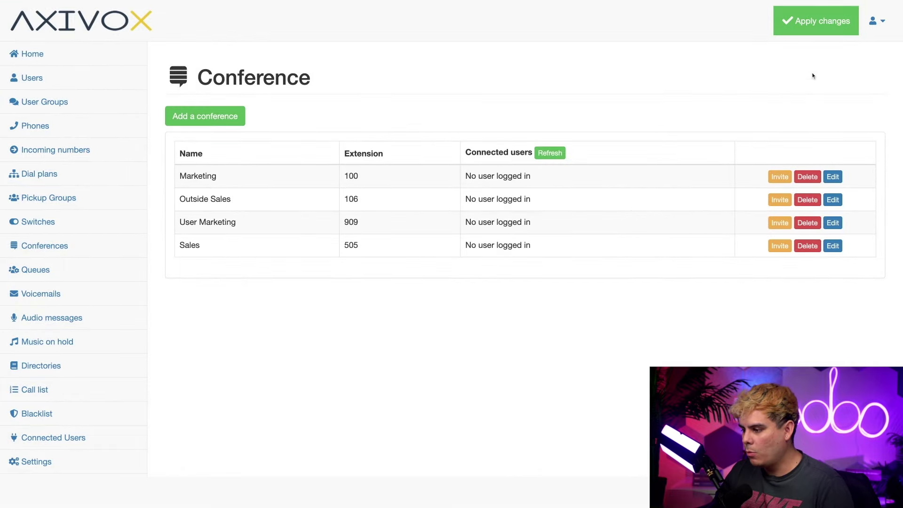
left_click(813, 30)
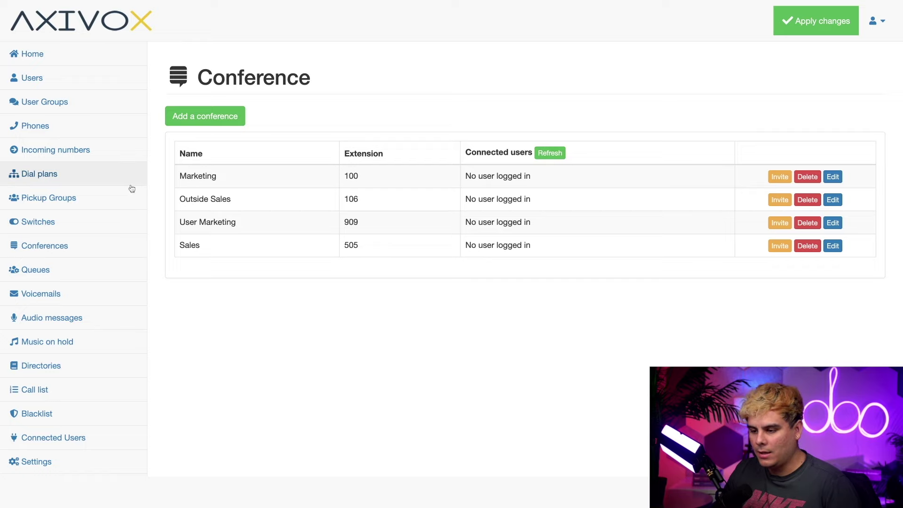
left_click(86, 150)
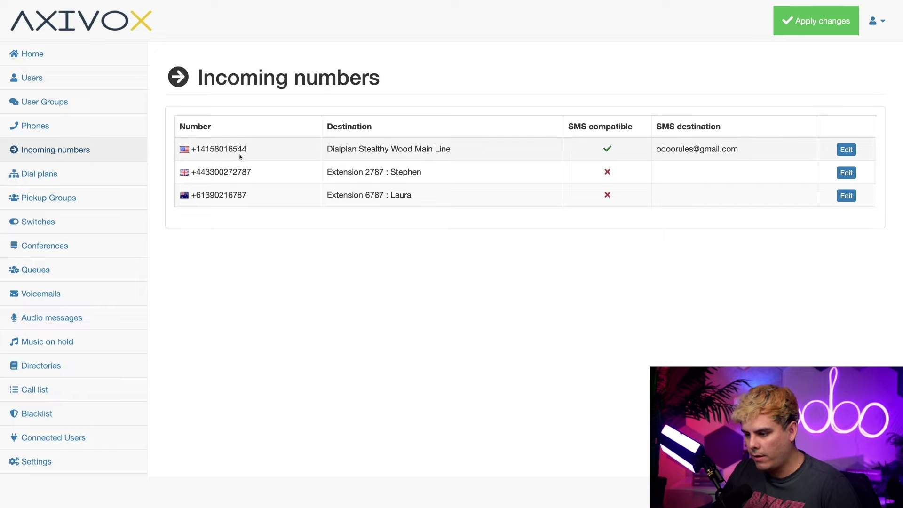
- Set the first incoming number's destination to the Sales conference, then save and apply changes
left_click(845, 150)
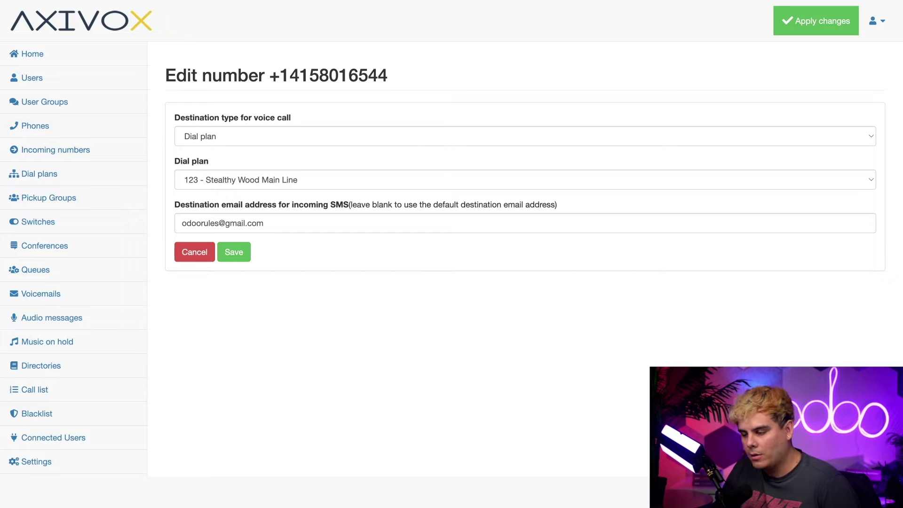
left_click(525, 136)
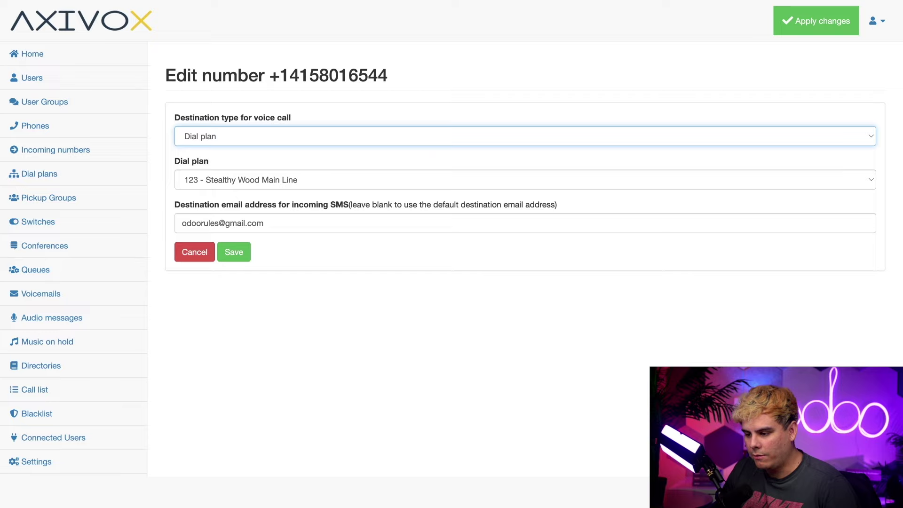
left_click(405, 151)
left_click(361, 181)
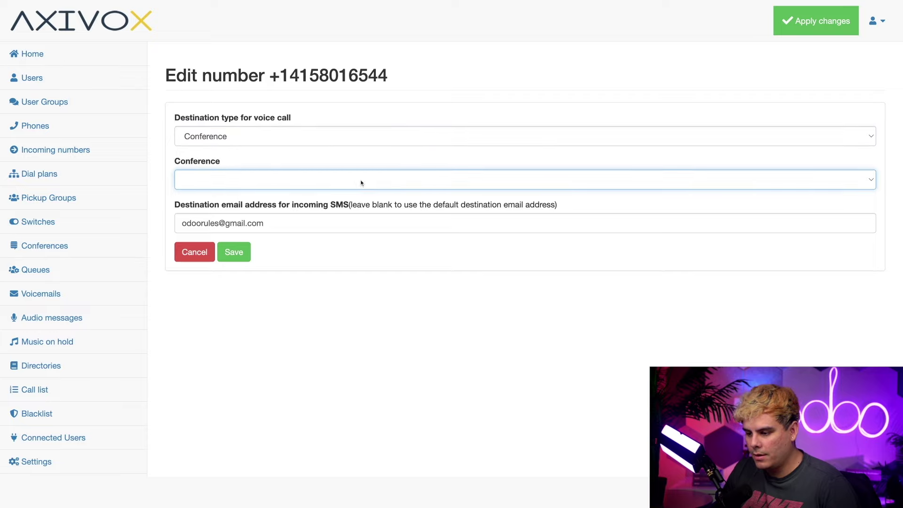
left_click(449, 177)
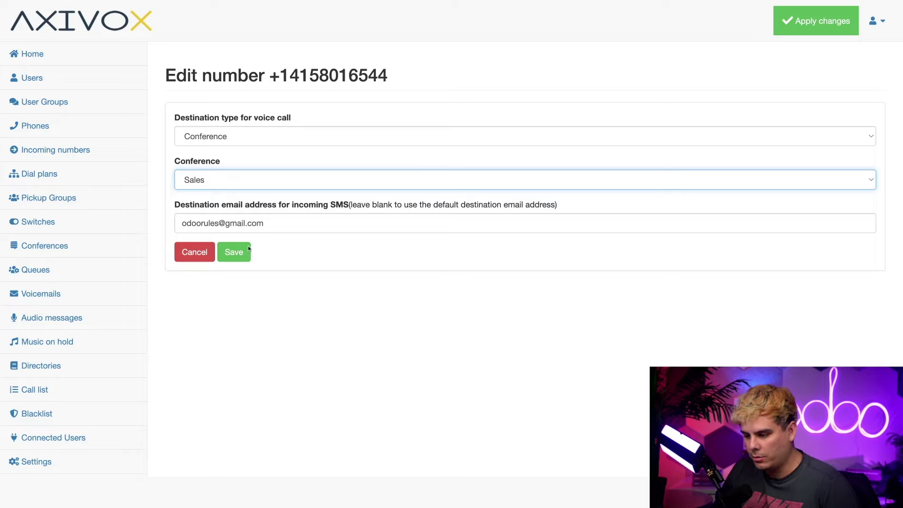
left_click(234, 252)
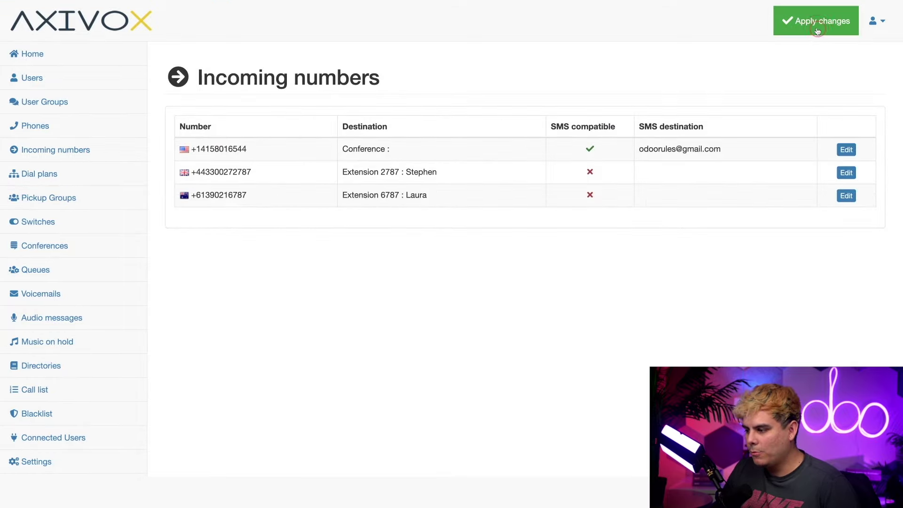
left_click(819, 26)
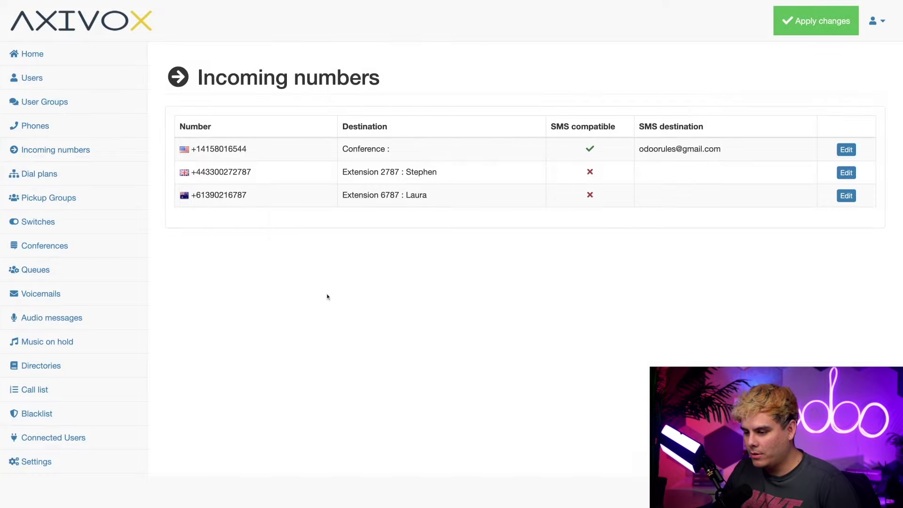
- Return to the Axivox Conferences list
left_click(89, 246)
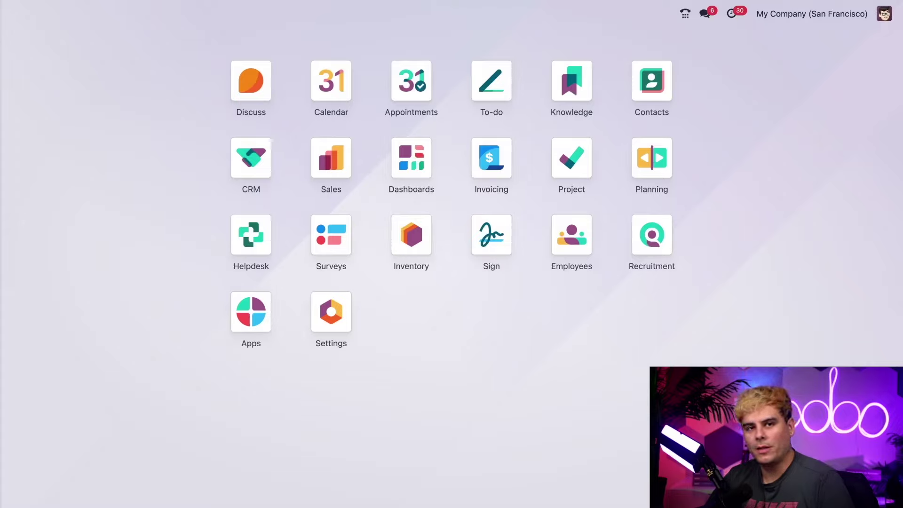
- Dial extension 505 from the Odoo VoIP keypad
left_click(685, 13)
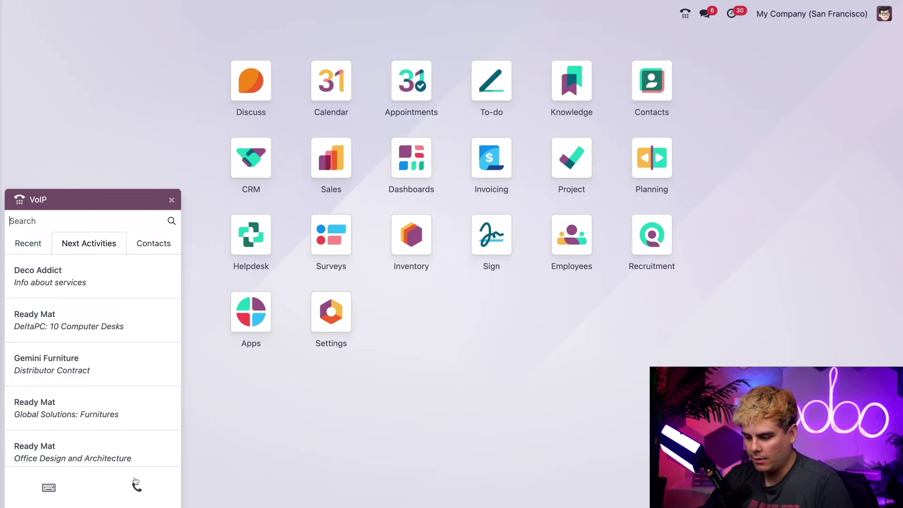
left_click(47, 487)
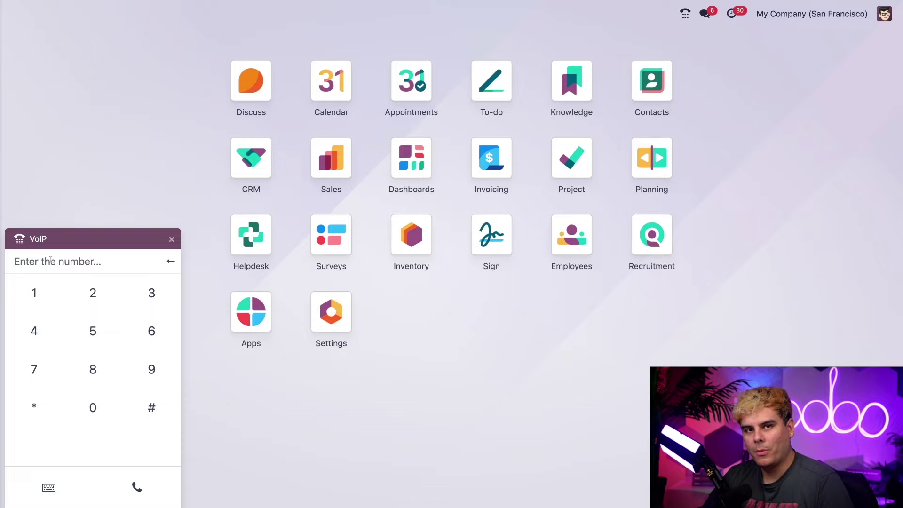
left_click(50, 260)
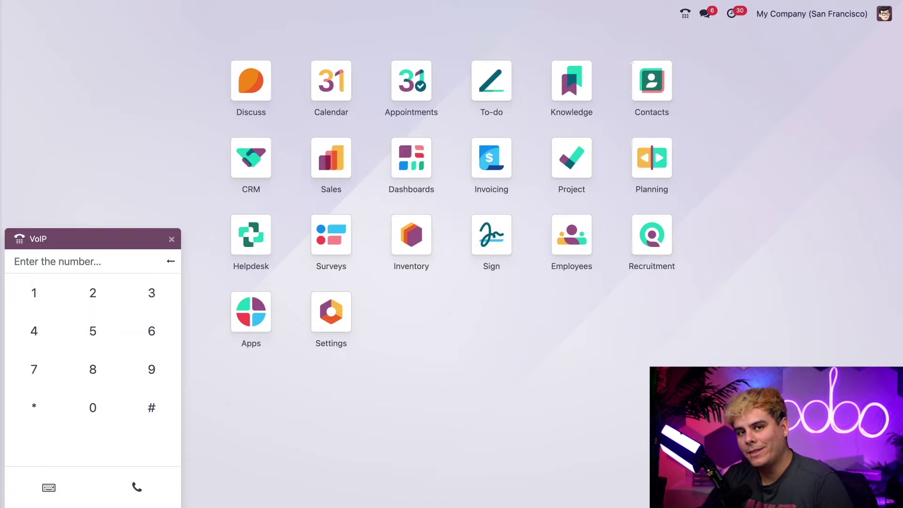
type("505")
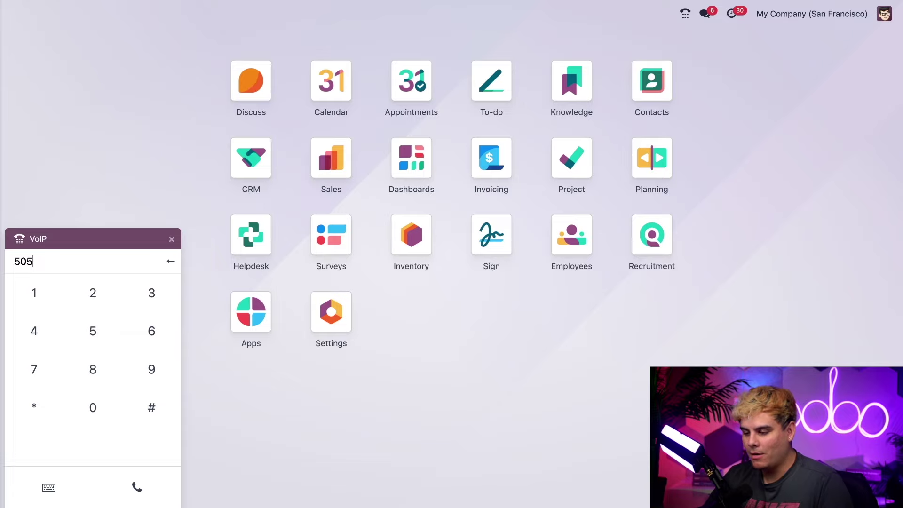
left_click(137, 487)
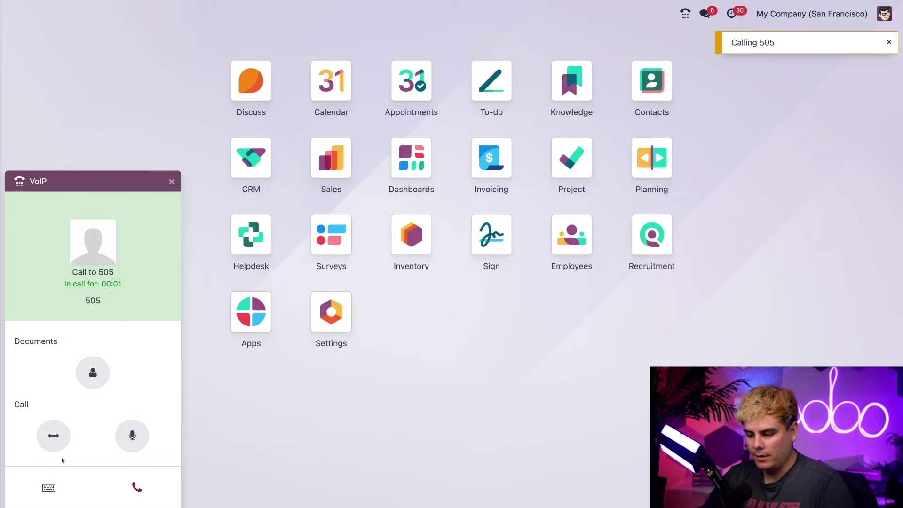
- Enter the conference access code on the in-call keypad, ending with #
left_click(49, 487)
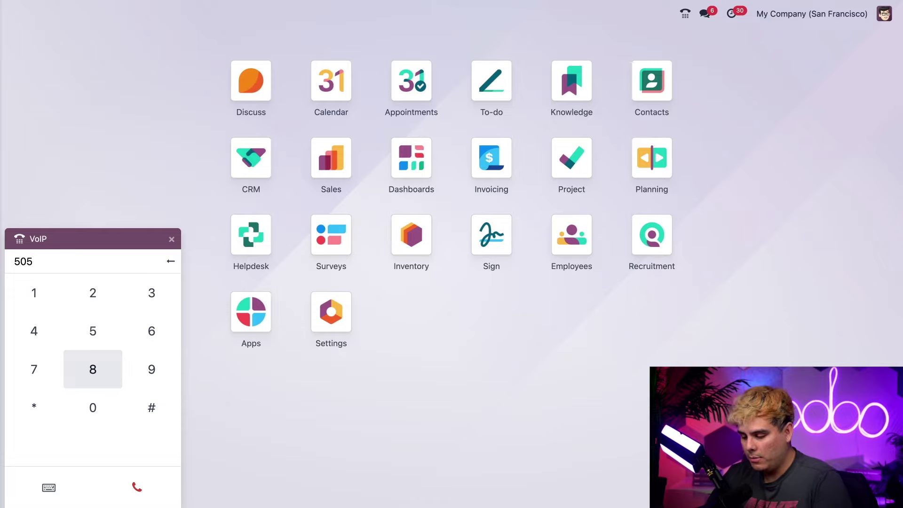
left_click(44, 297)
left_click(88, 299)
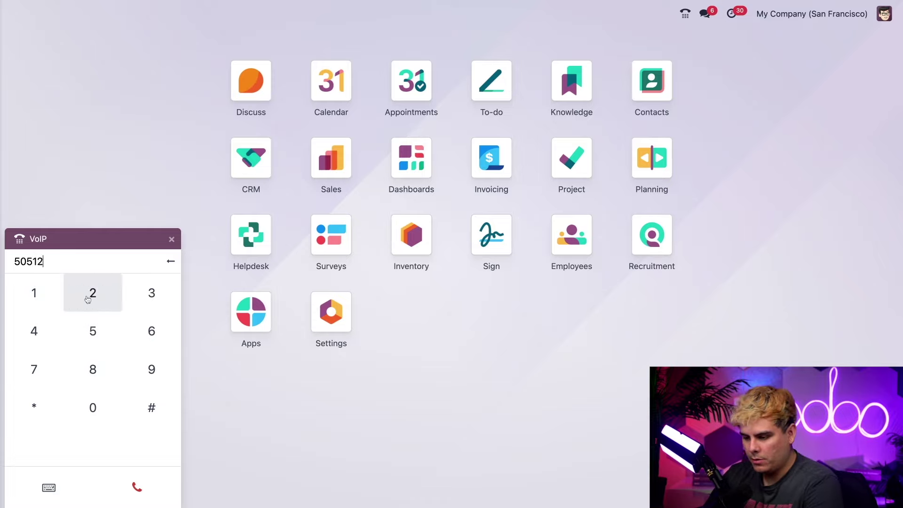
left_click(137, 295)
left_click(32, 329)
left_click(84, 328)
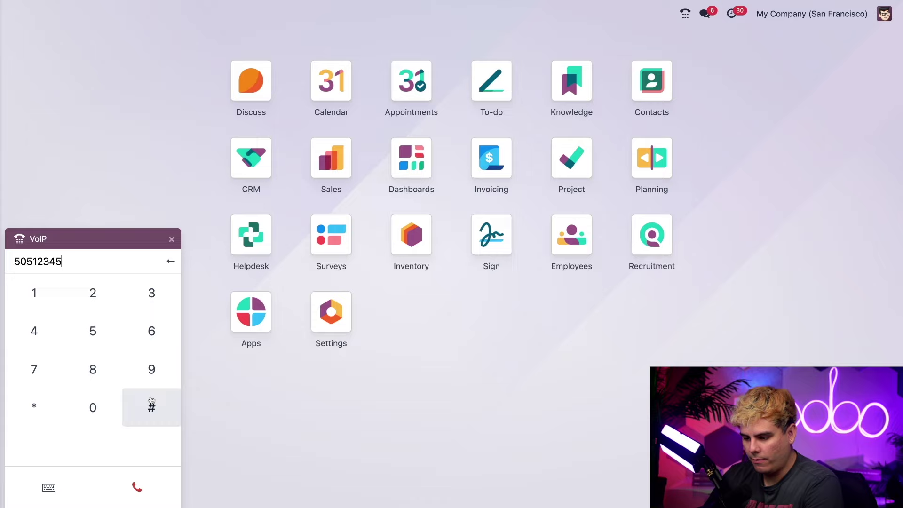
left_click(152, 405)
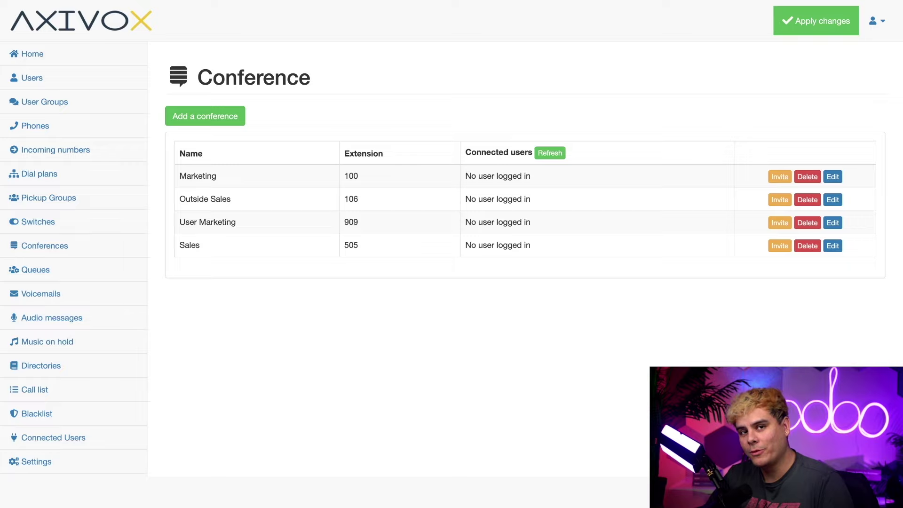
- Refresh Connected users to show extension 6544 joined to the Sales conference
left_click(544, 156)
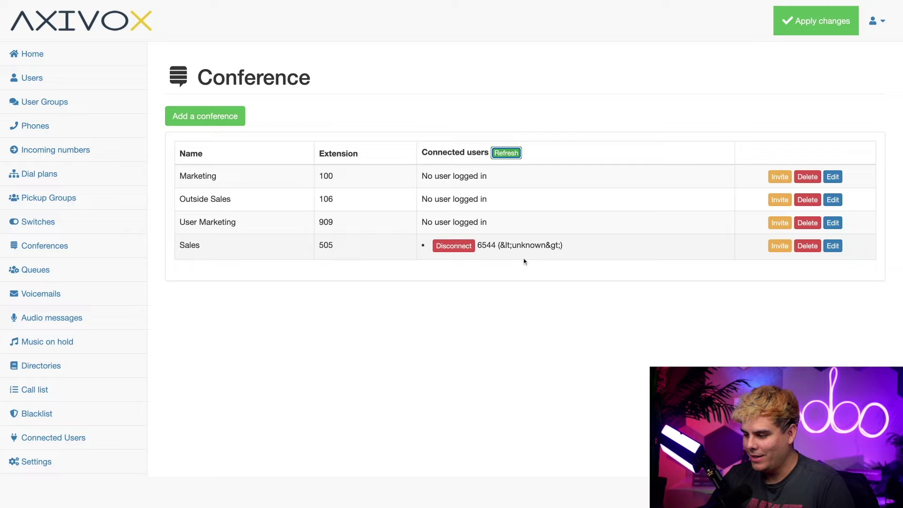